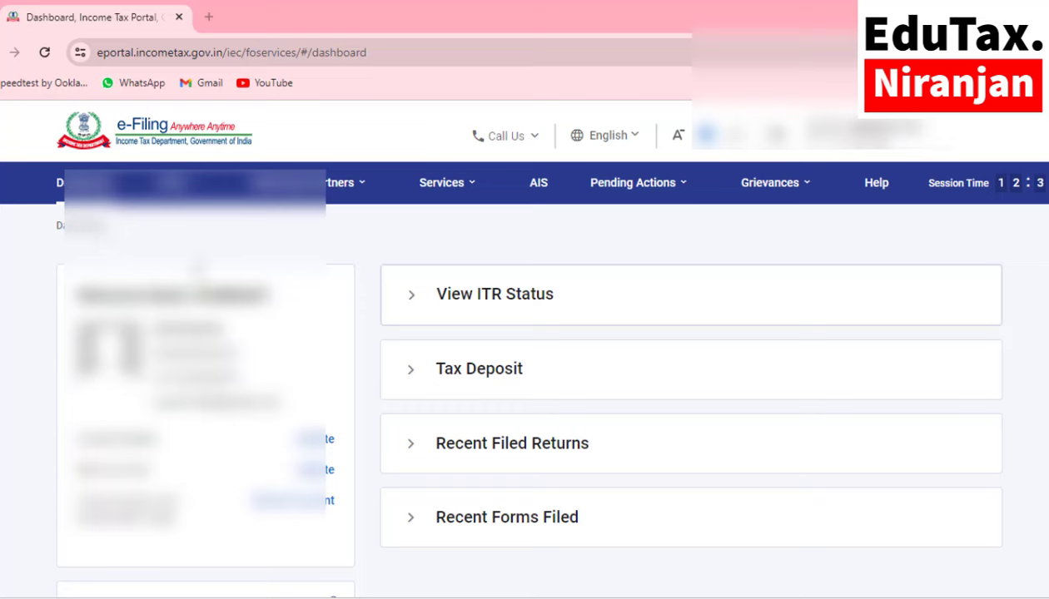
- Expand the View ITR Status section on the dashboard and check the progress of the filed return
click(466, 307)
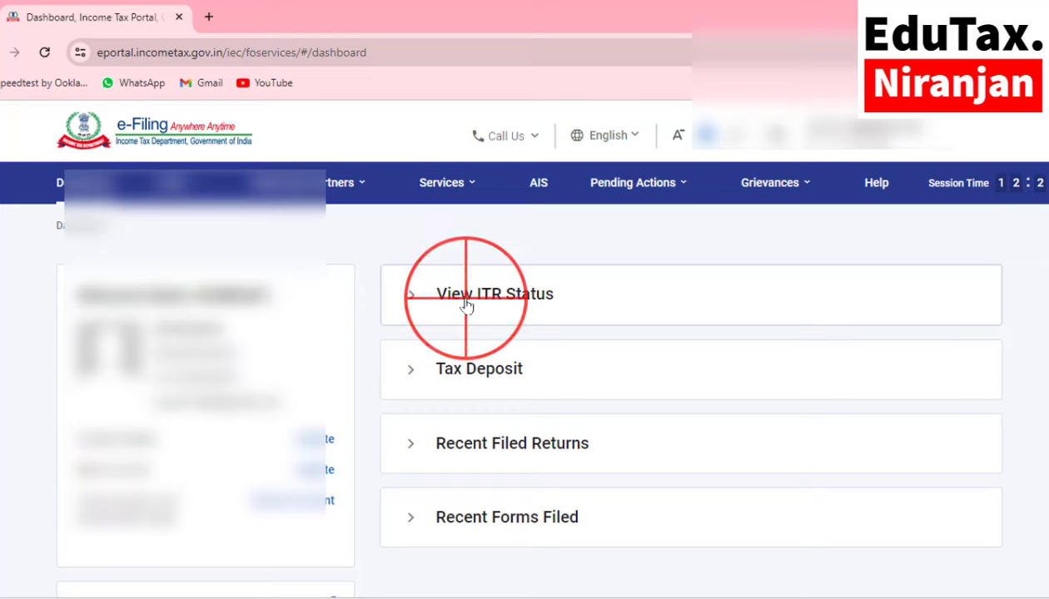
scroll(466, 306, down, 2)
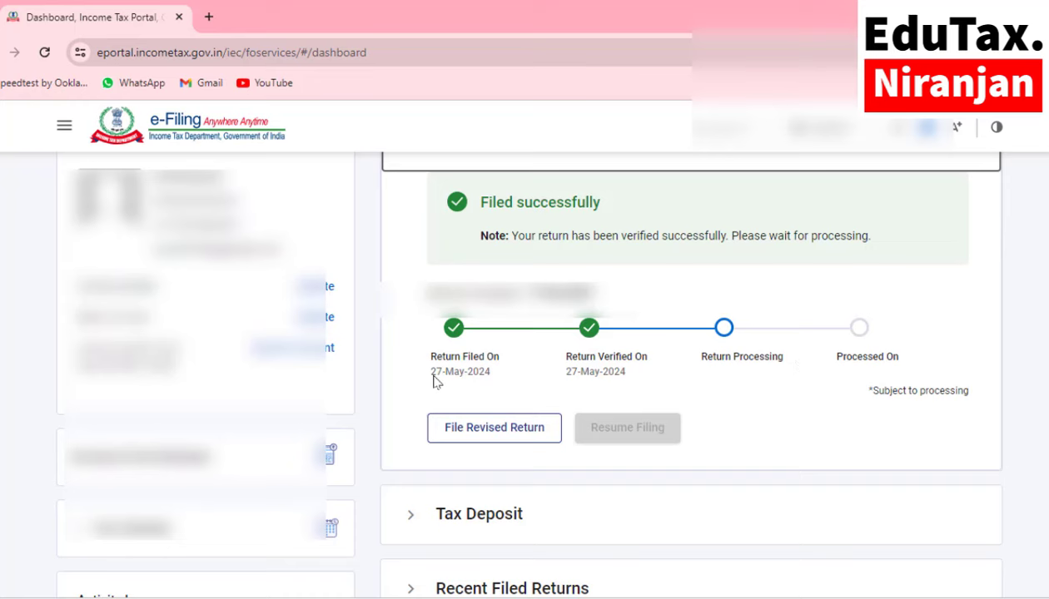
scroll(433, 378, up, 2)
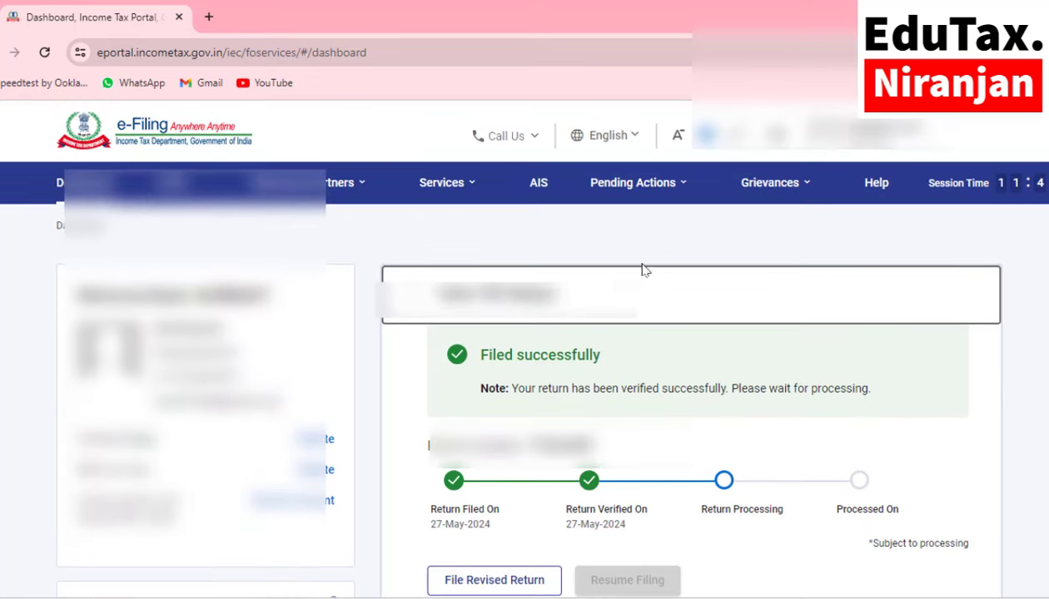
- Start submitting a new grievance and choose CPC-ITR as the relevant department
click(769, 184)
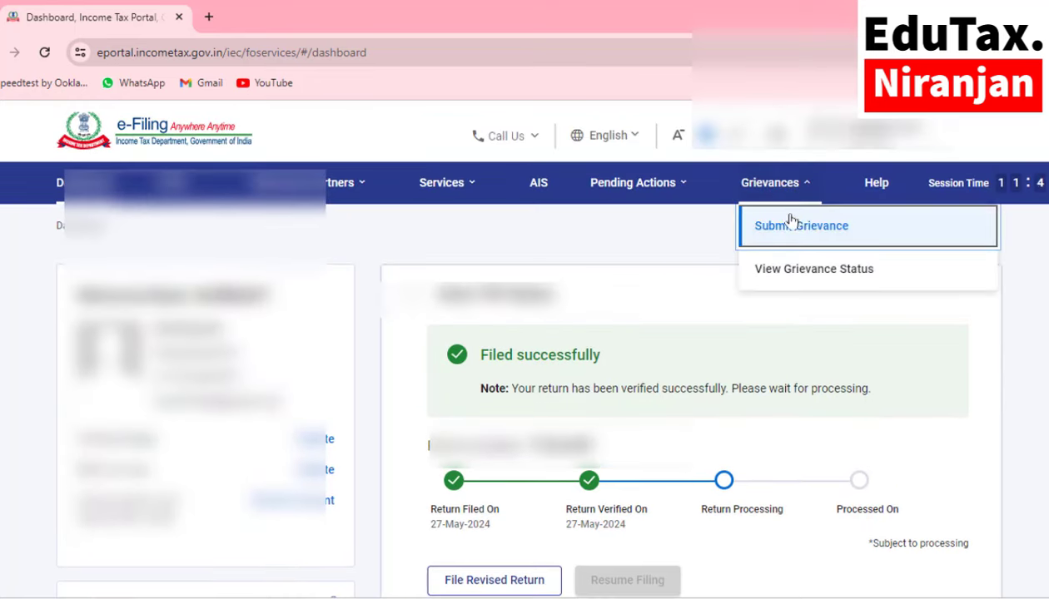
click(795, 229)
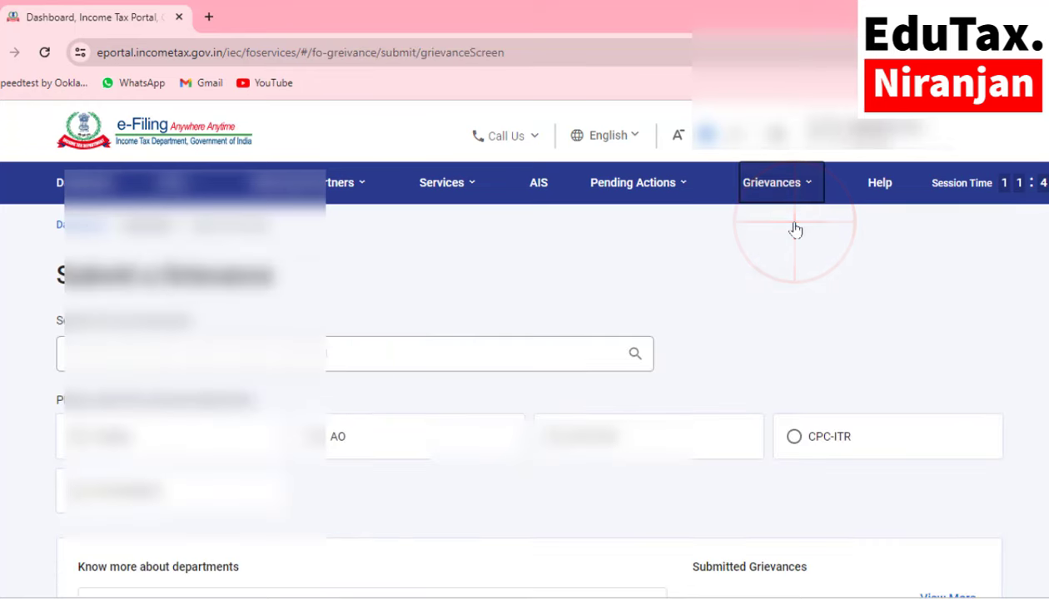
scroll(386, 361, down, 2)
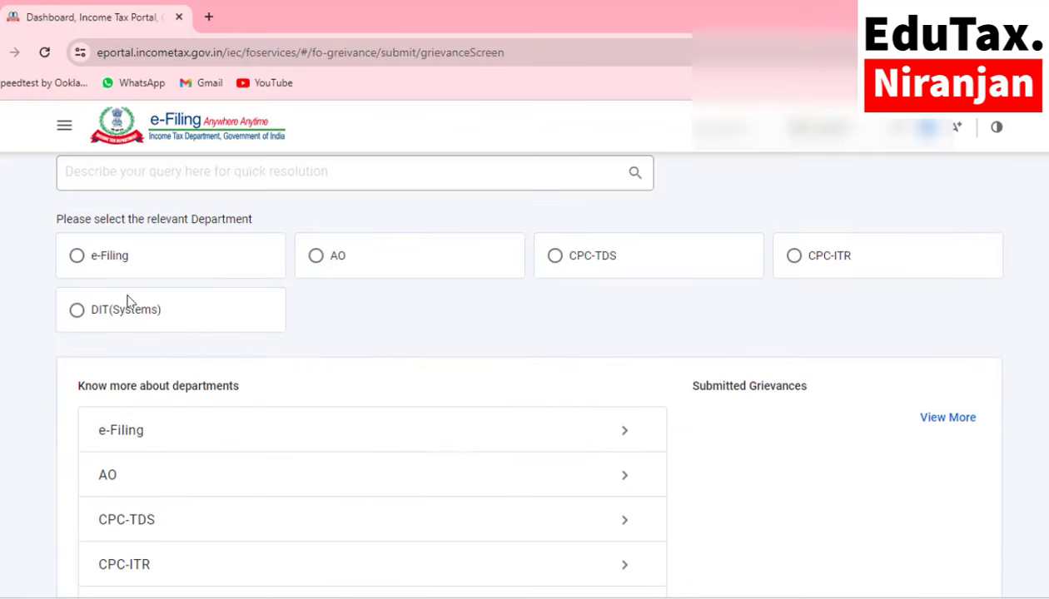
click(796, 262)
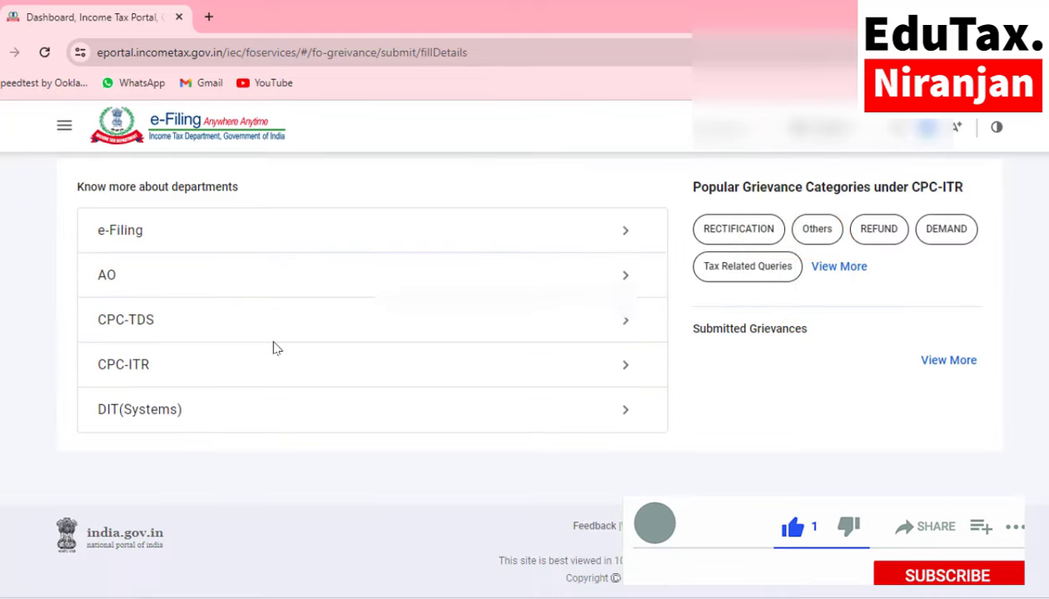
- Set the grievance category to PROCESSING
scroll(278, 349, up, 4)
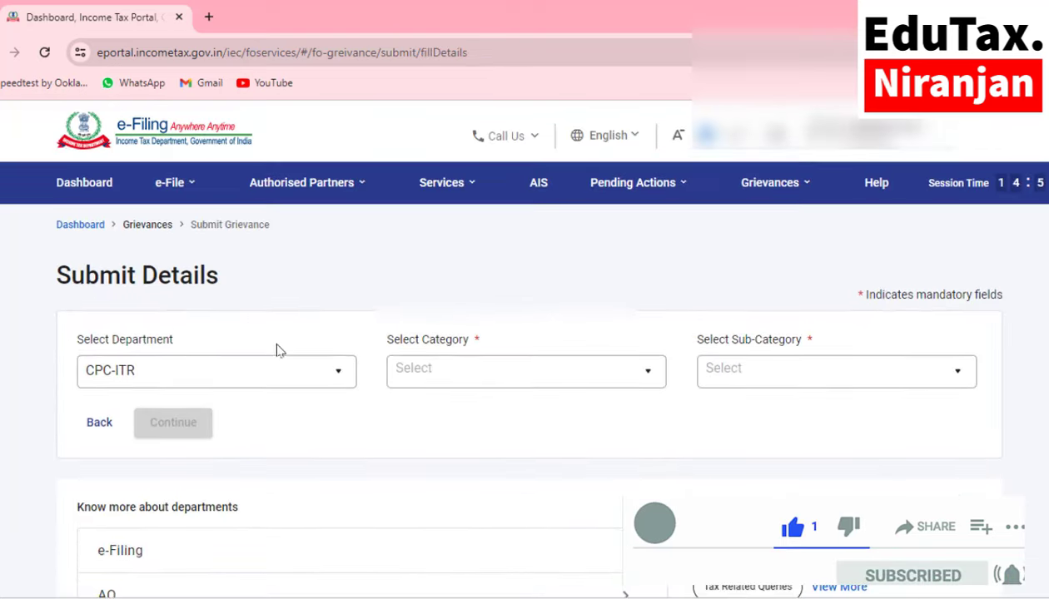
click(418, 379)
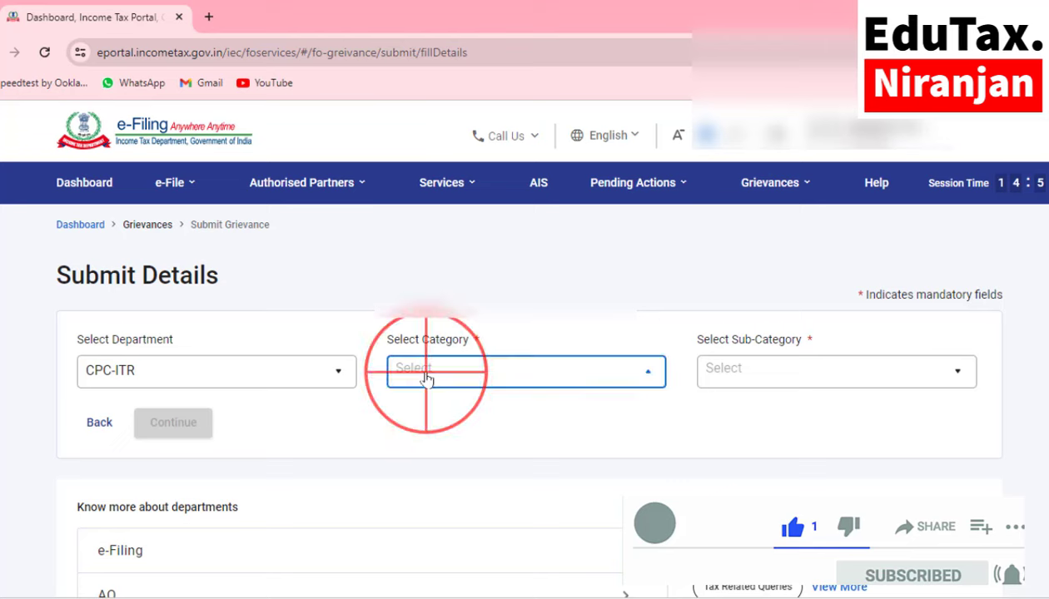
click(718, 372)
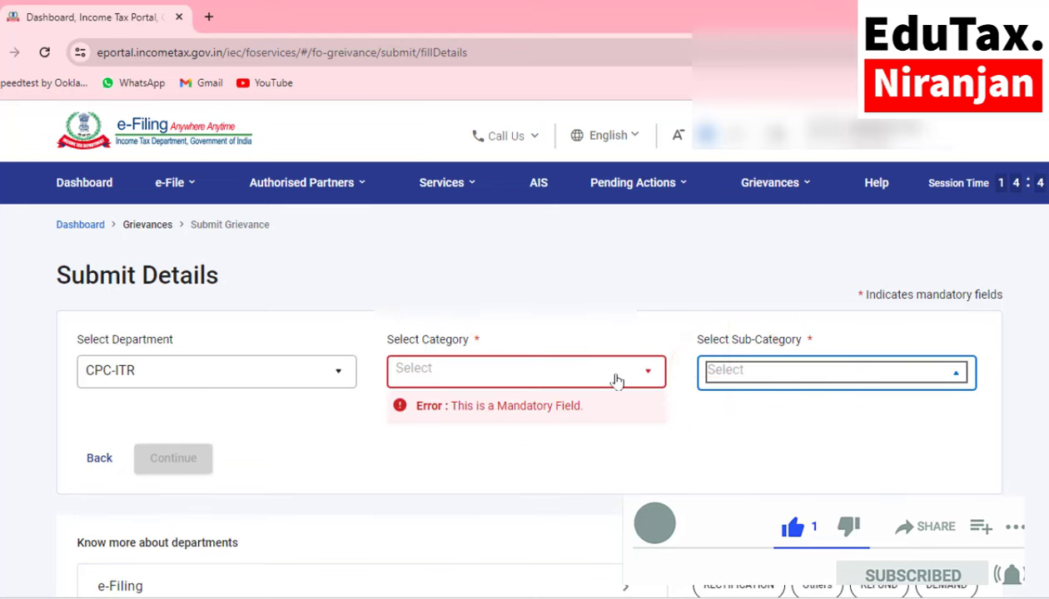
click(644, 374)
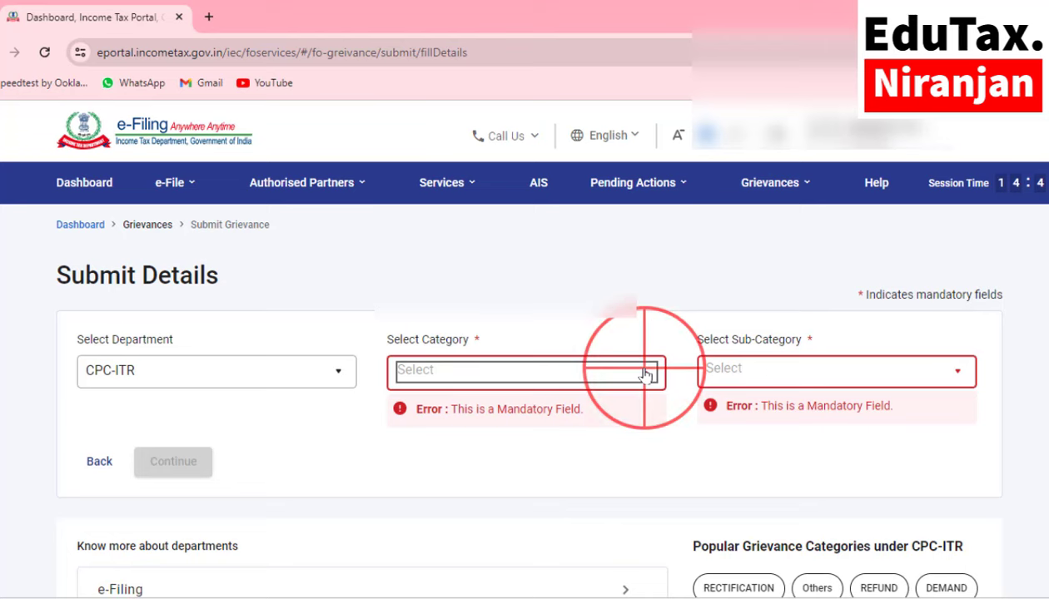
click(644, 374)
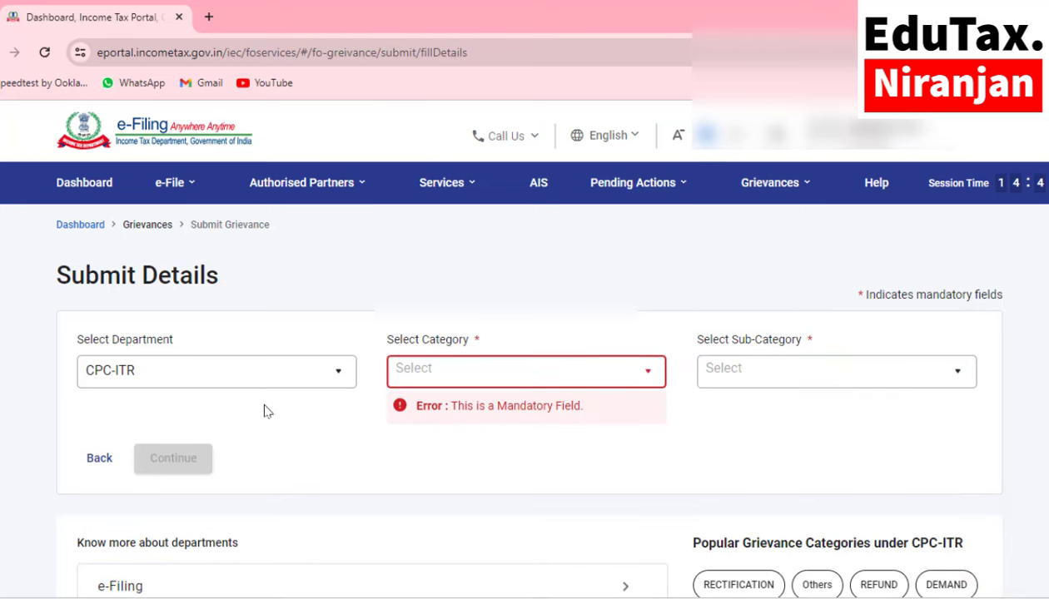
click(649, 376)
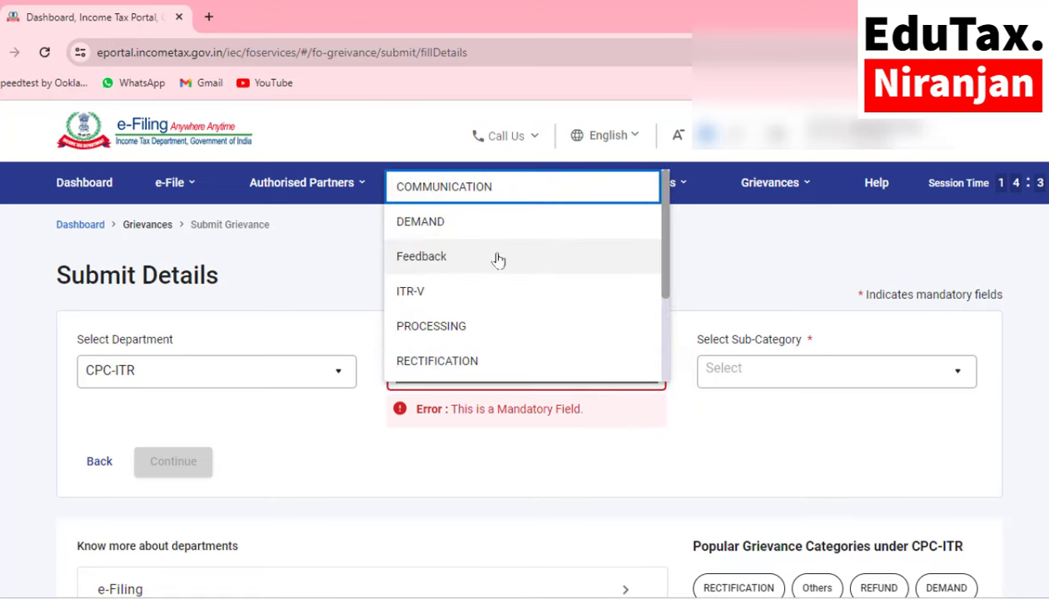
click(431, 327)
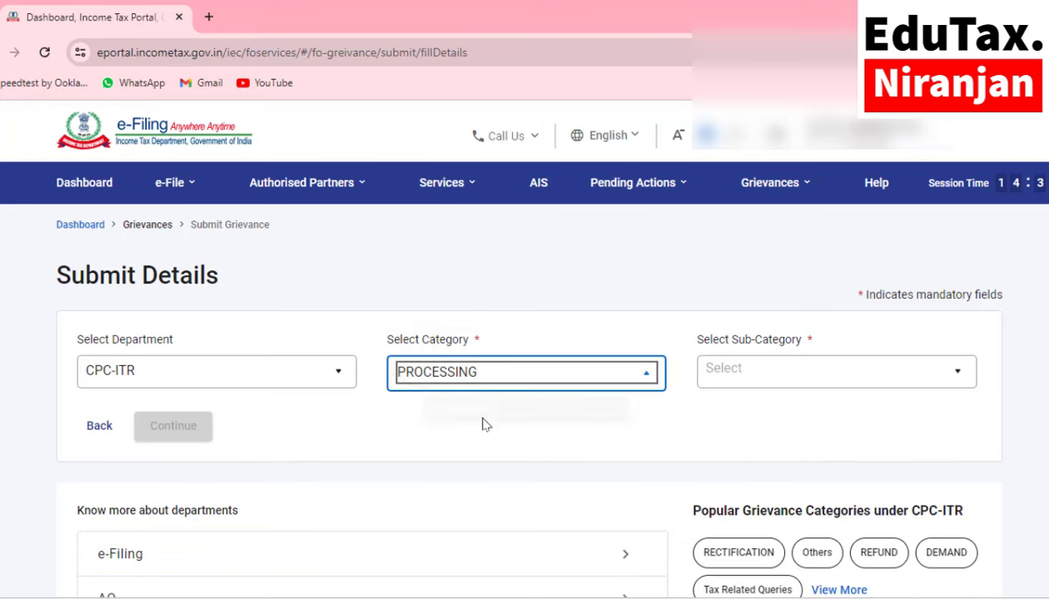
- Set the sub-category to Others - Processing and continue to the grievance details
click(740, 381)
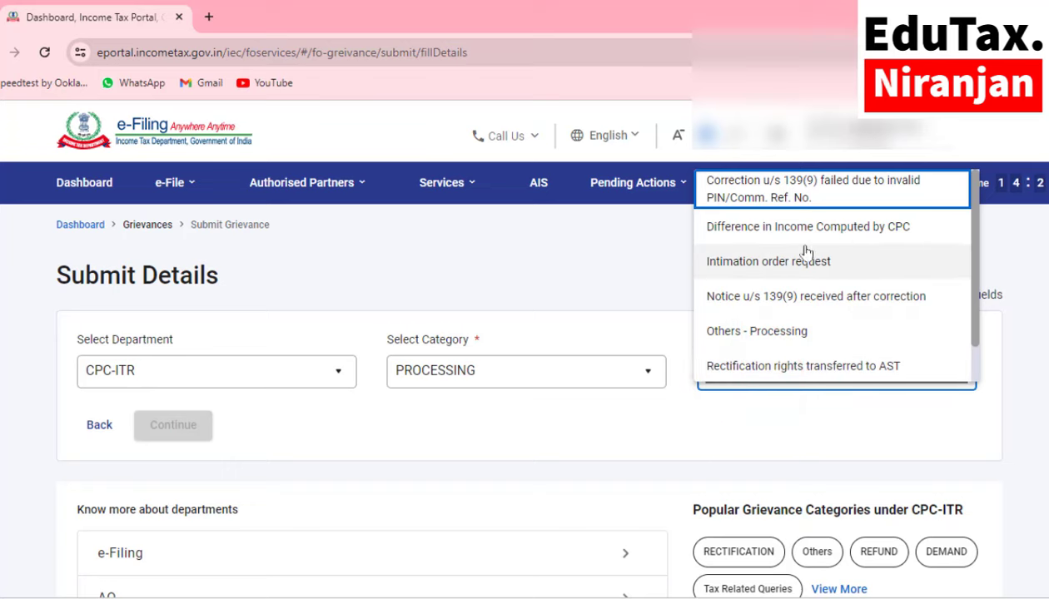
scroll(807, 251, down, 1)
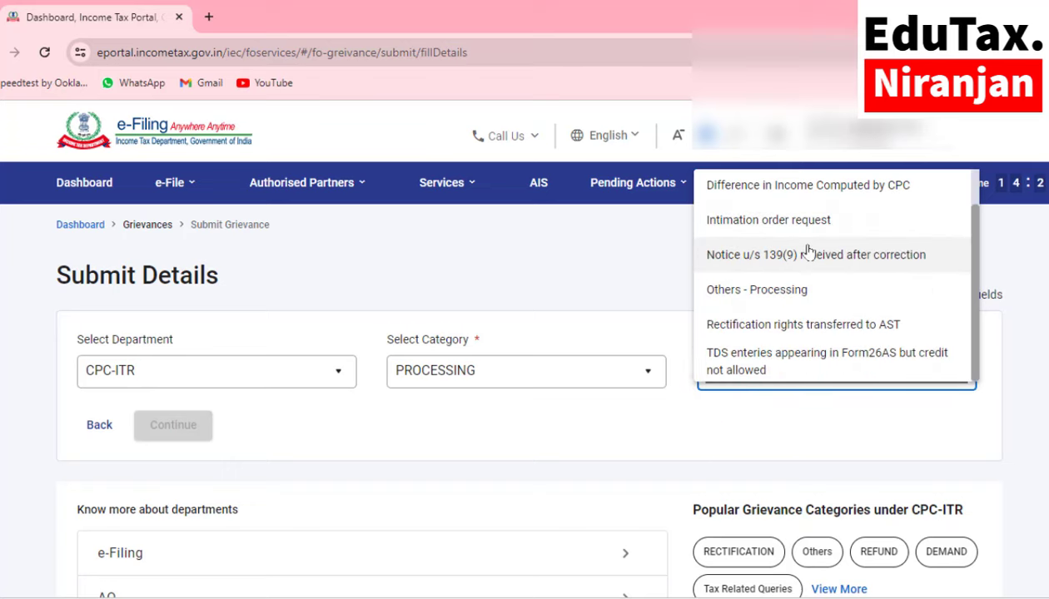
scroll(807, 251, down, 1)
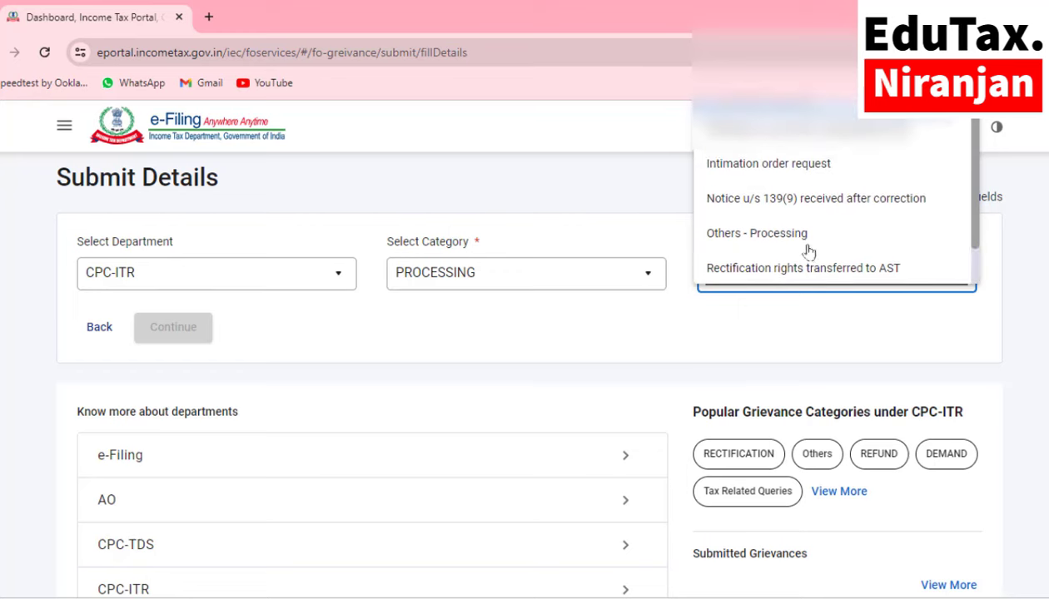
click(781, 238)
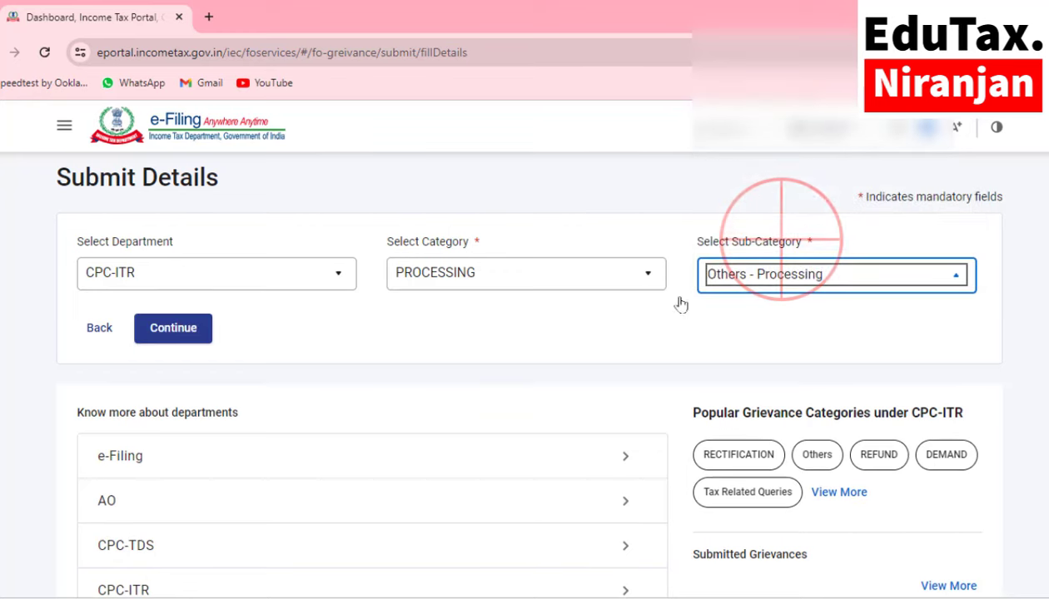
click(183, 335)
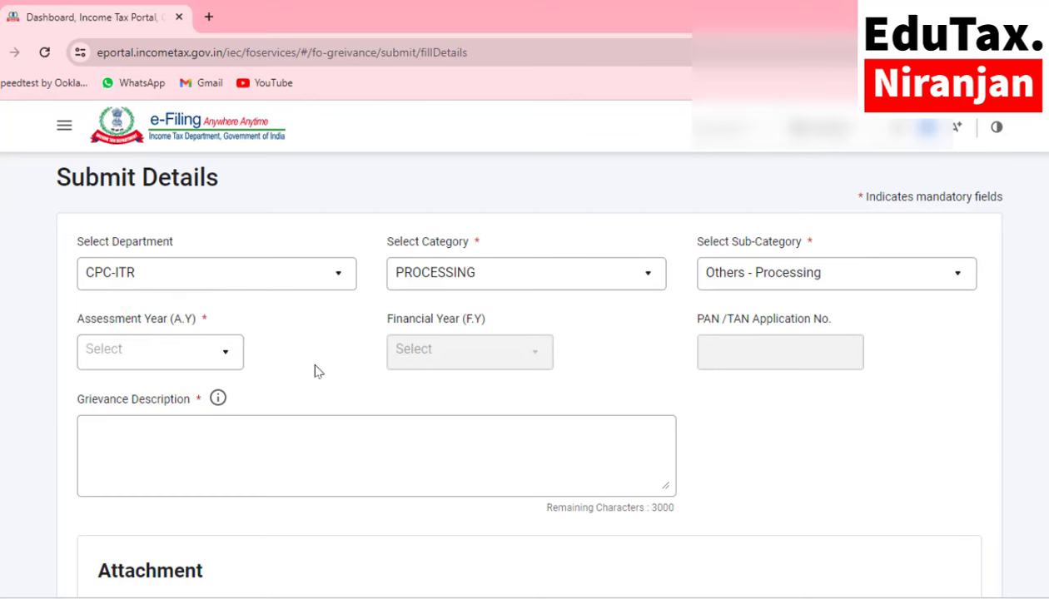
- Set the assessment year to 2024-25 and describe the grievance: ITR filed 27 May 2024, e-verified, with its acknowledgement number, still not processed, please do the needful
click(221, 358)
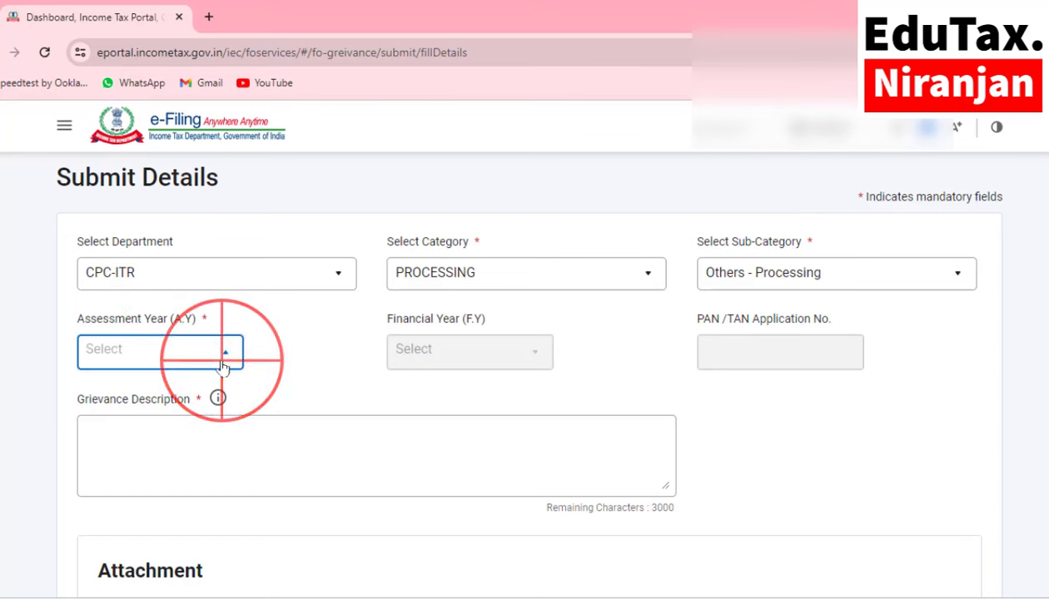
click(140, 356)
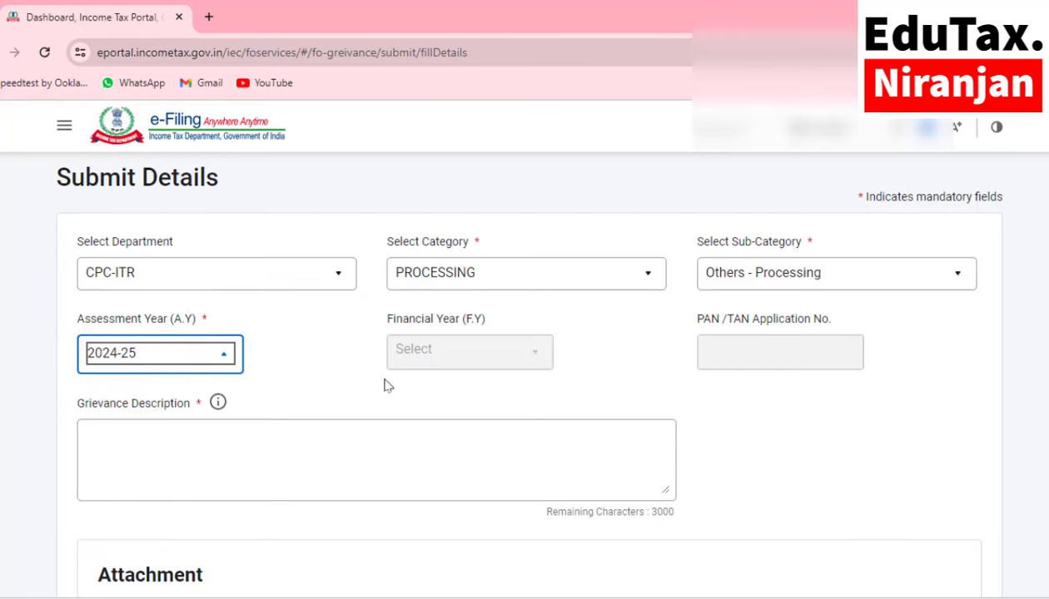
click(119, 454)
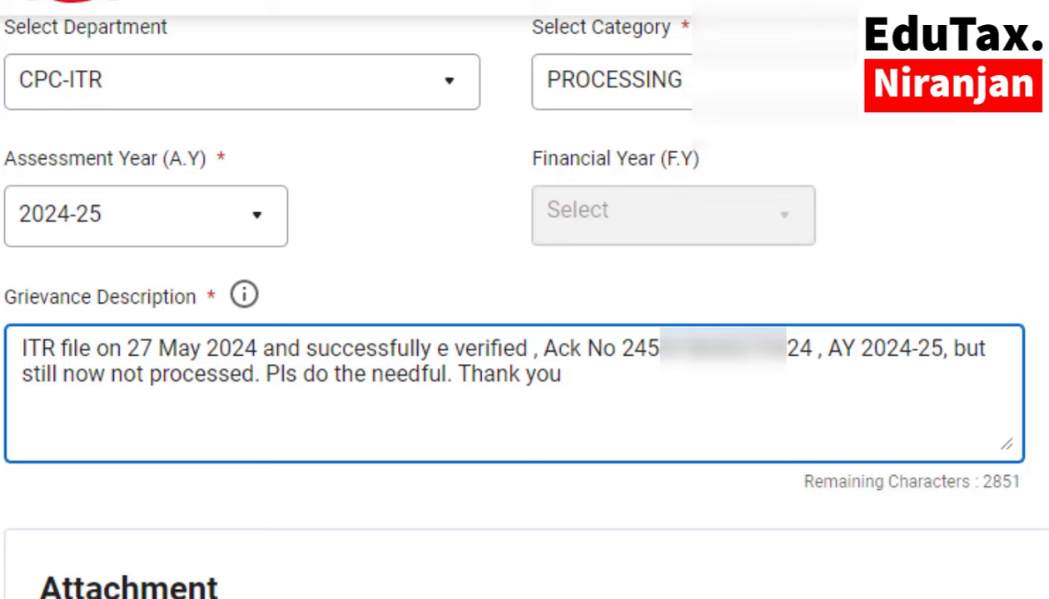
- Check the e-filing acknowledgement number in the downloaded ITR acknowledgement PDF and return to the grievance form
click(805, 590)
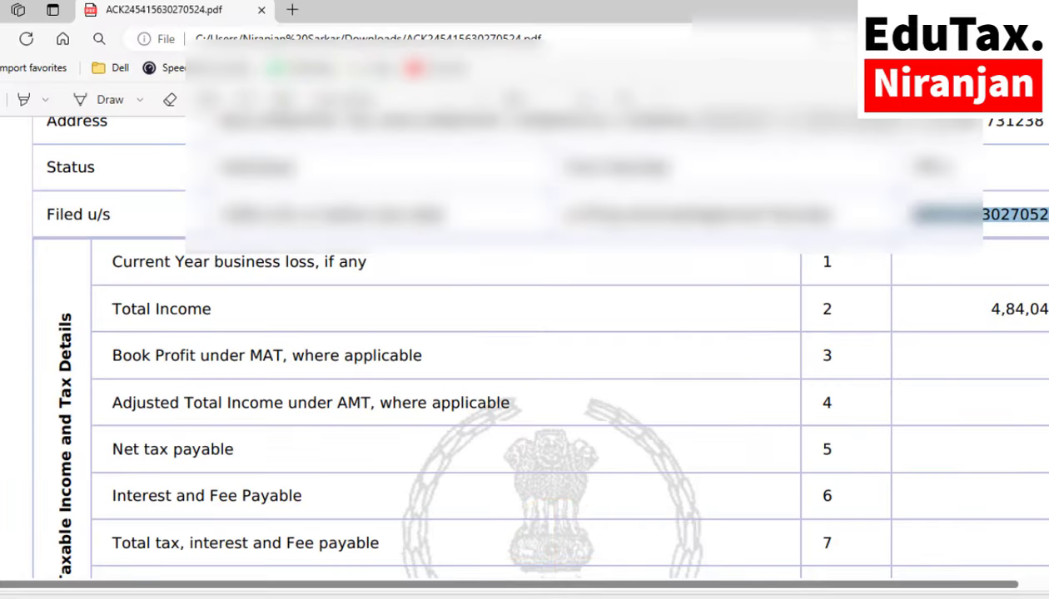
drag(913, 215, 1047, 217)
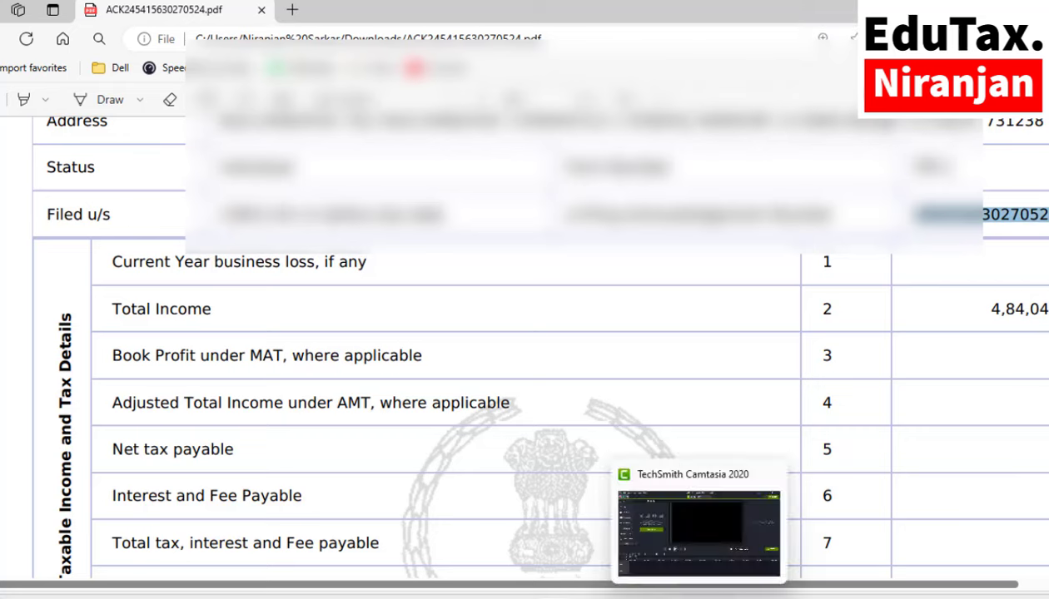
click(661, 596)
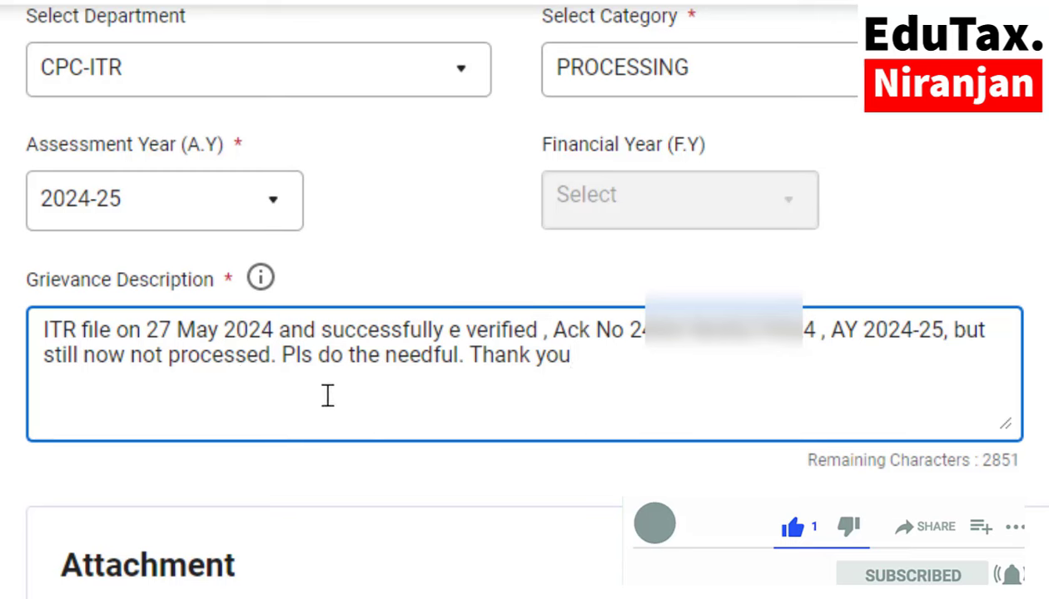
- End the grievance description with a full stop after "Thank you" and submit the grievance without attachments
click(608, 363)
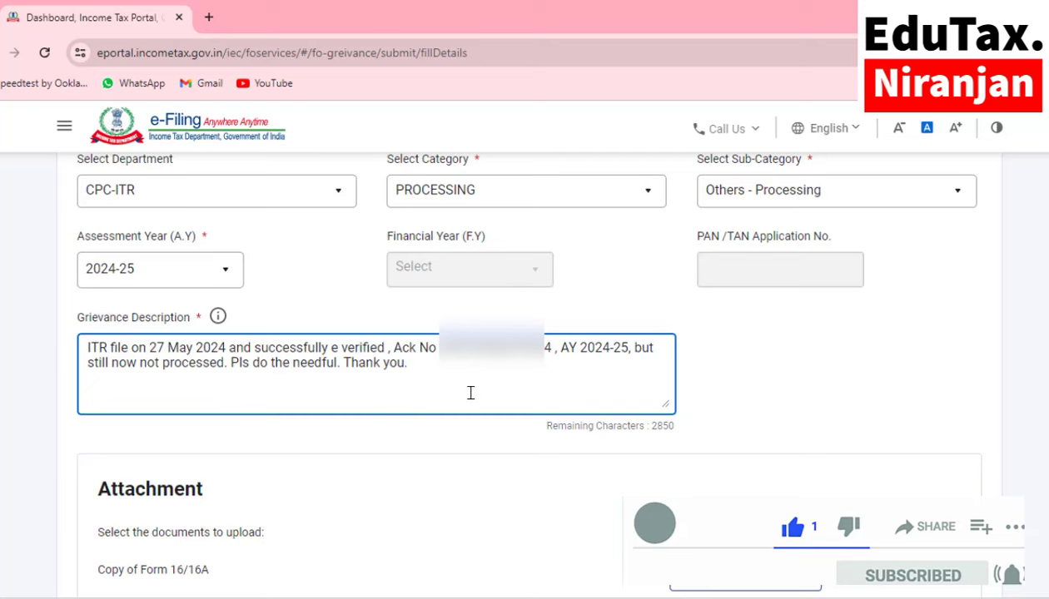
scroll(486, 465, down, 5)
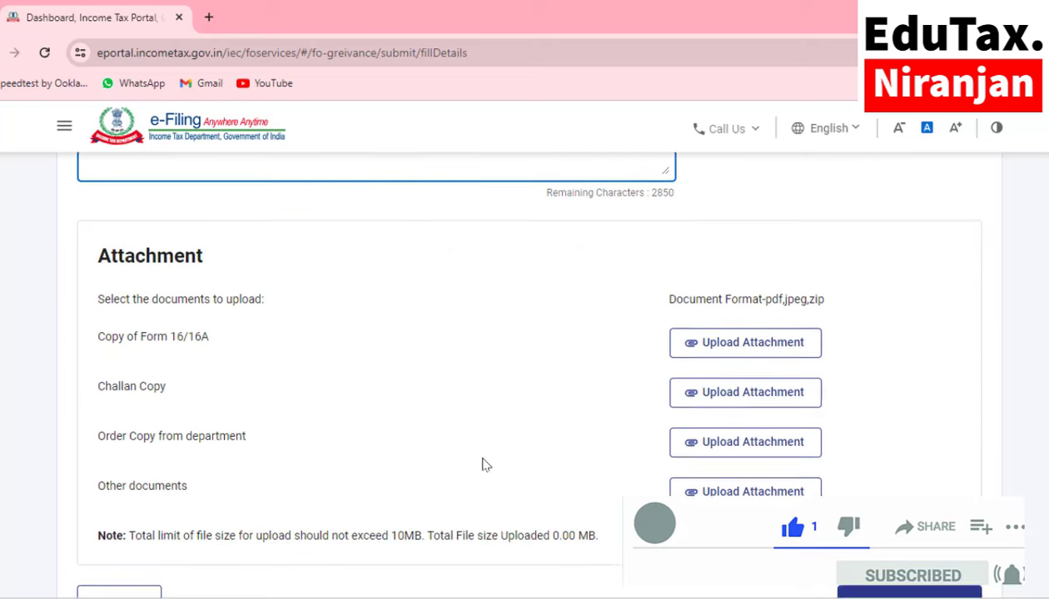
scroll(487, 465, up, 1)
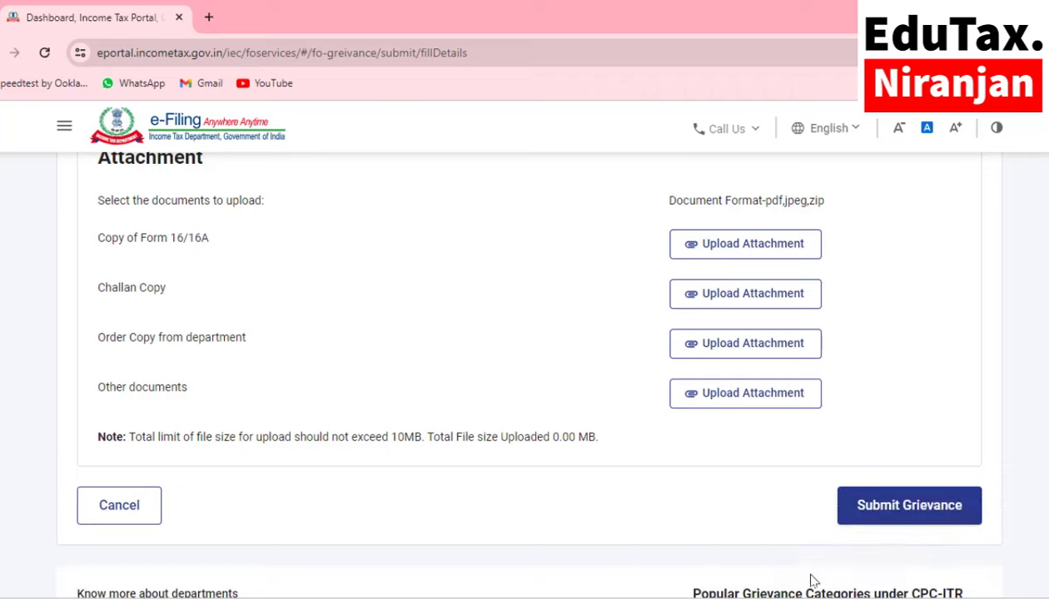
click(880, 520)
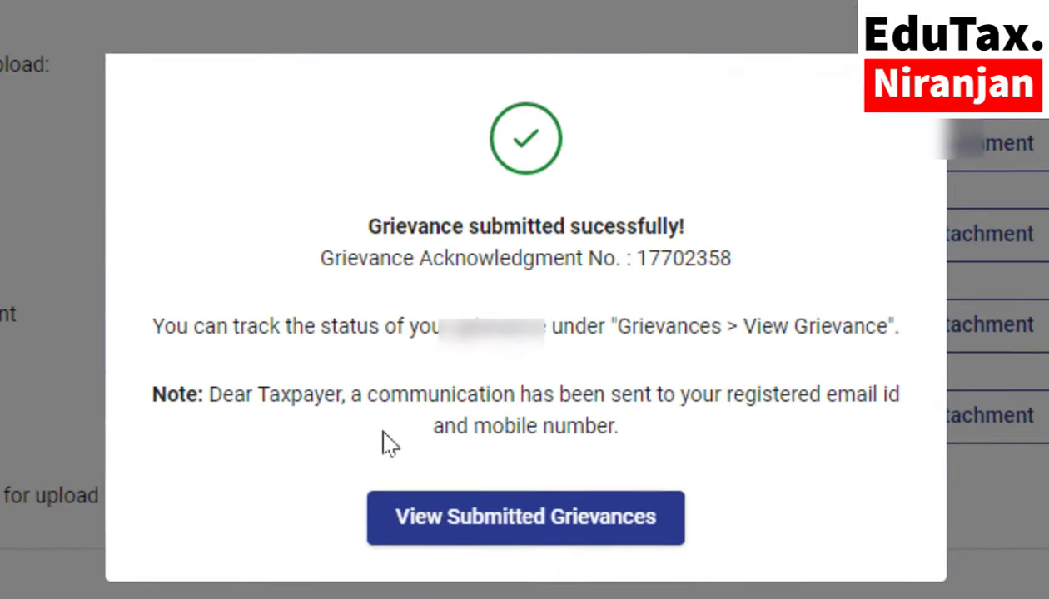
- Open the submitted grievances list and examine the new entry's details across to the Feedback column
click(487, 545)
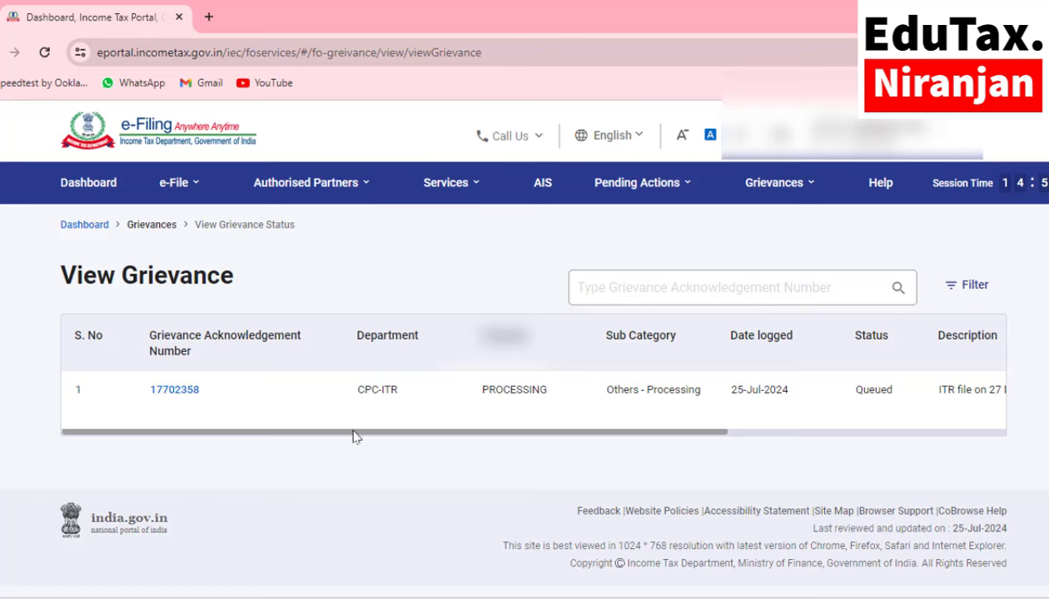
drag(353, 436, 862, 424)
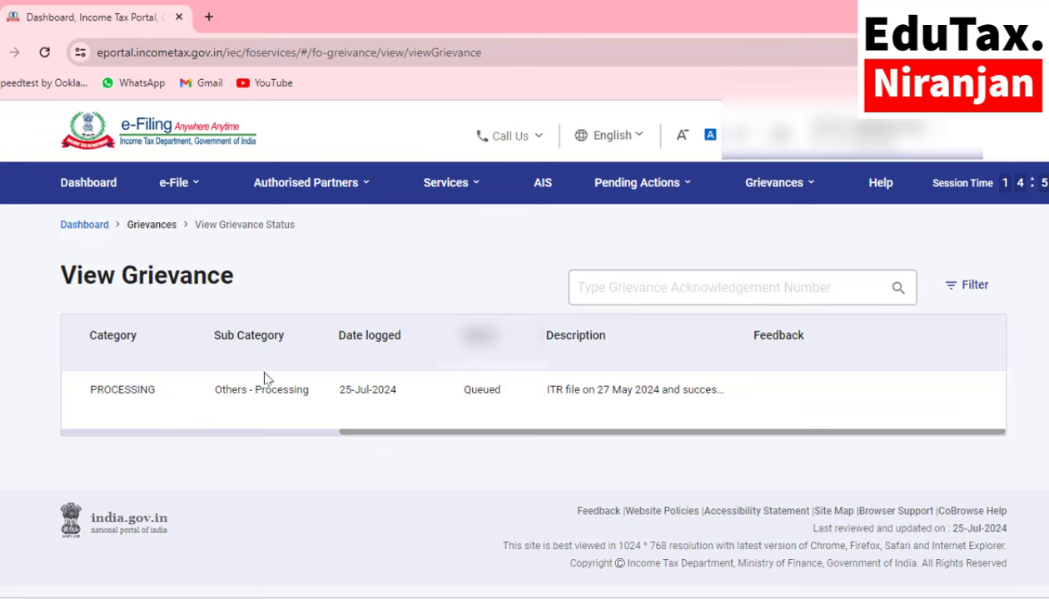
- Reload the View Grievance Status page and check the grievance's status, description and feedback columns
click(768, 192)
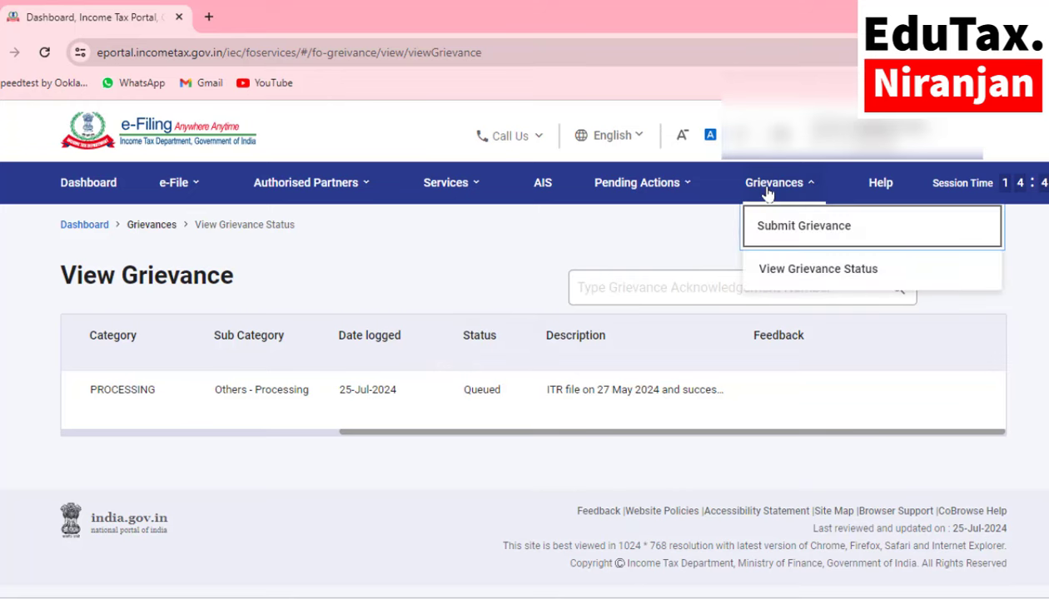
click(791, 268)
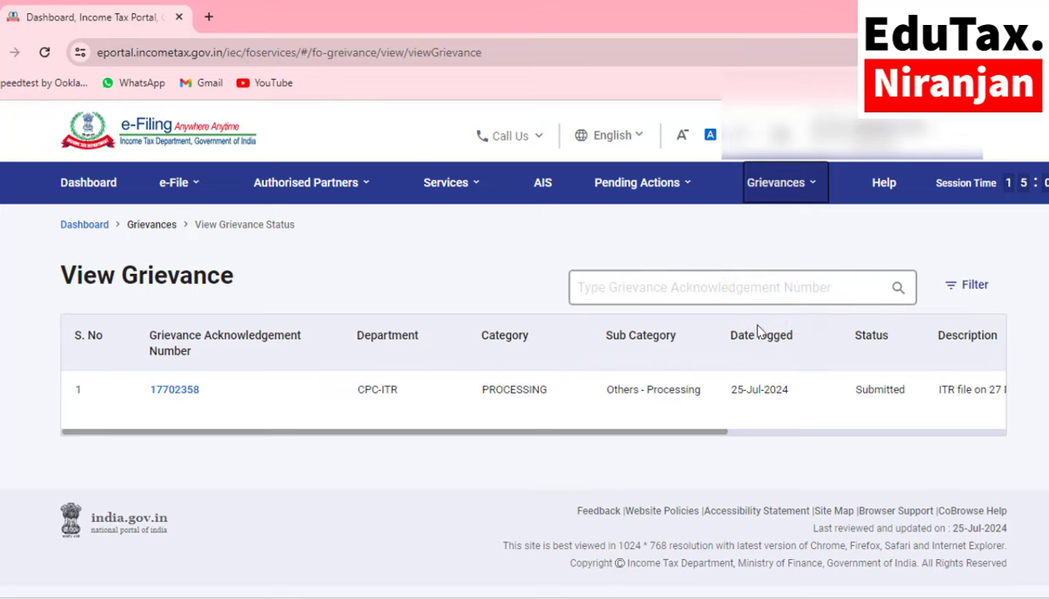
click(713, 434)
drag(721, 441, 934, 436)
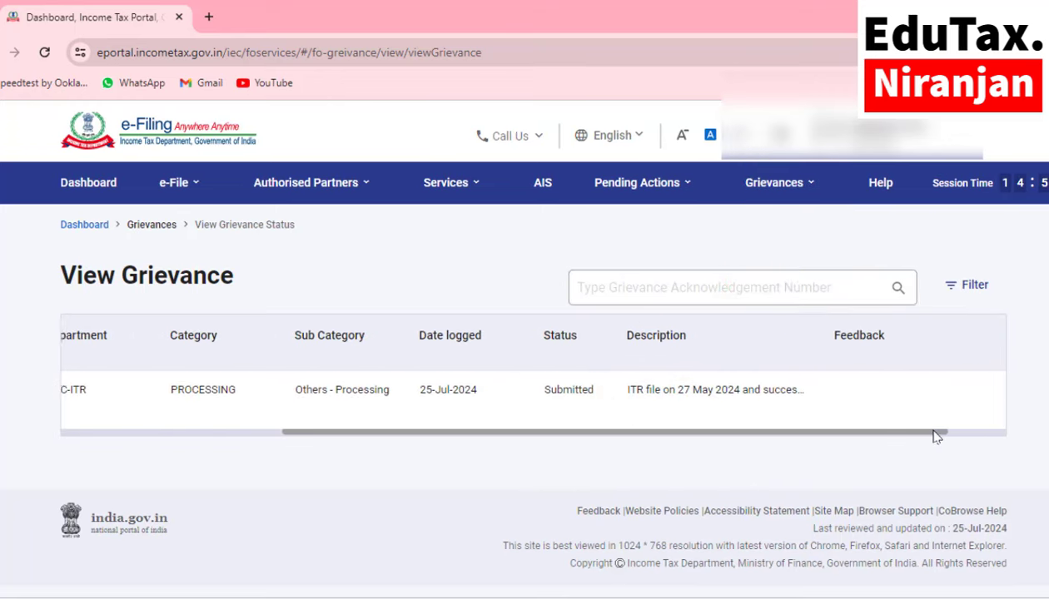
drag(887, 436, 714, 455)
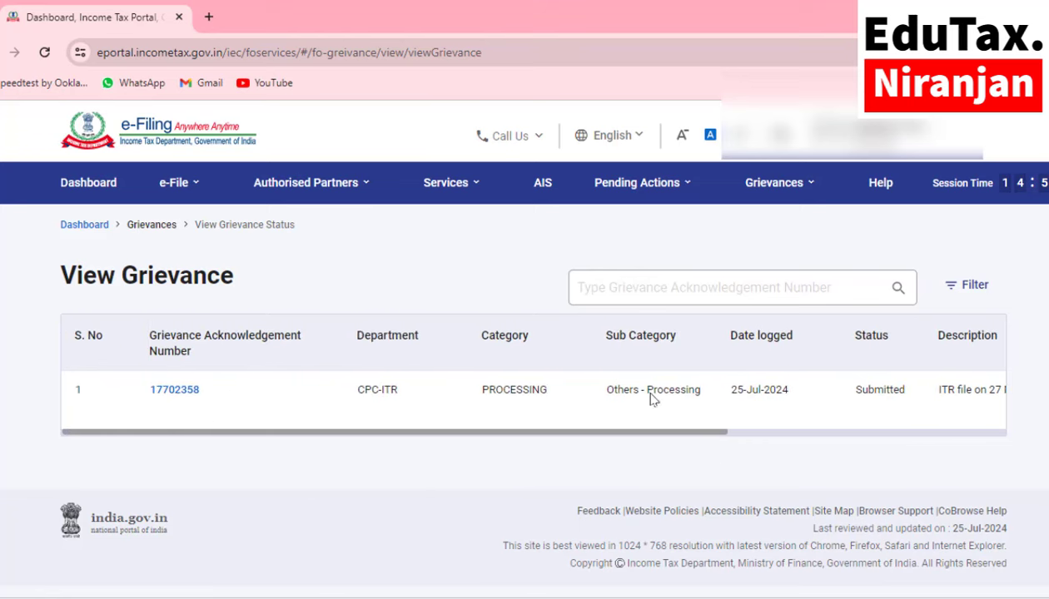
- Open the submitted CPC-ITR grievance's details from its acknowledgement number and download its report
click(172, 390)
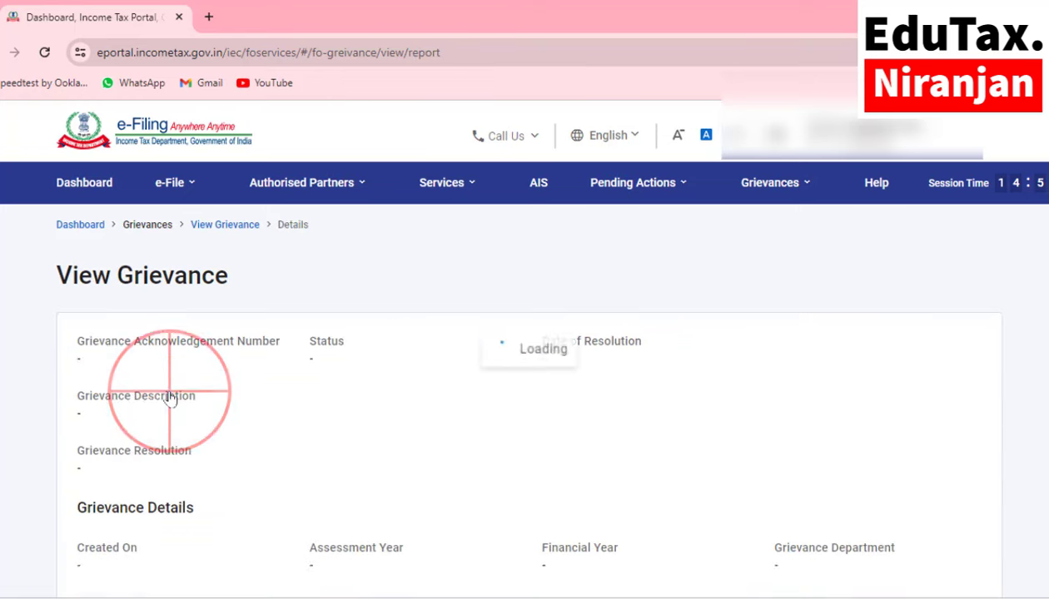
scroll(169, 398, down, 5)
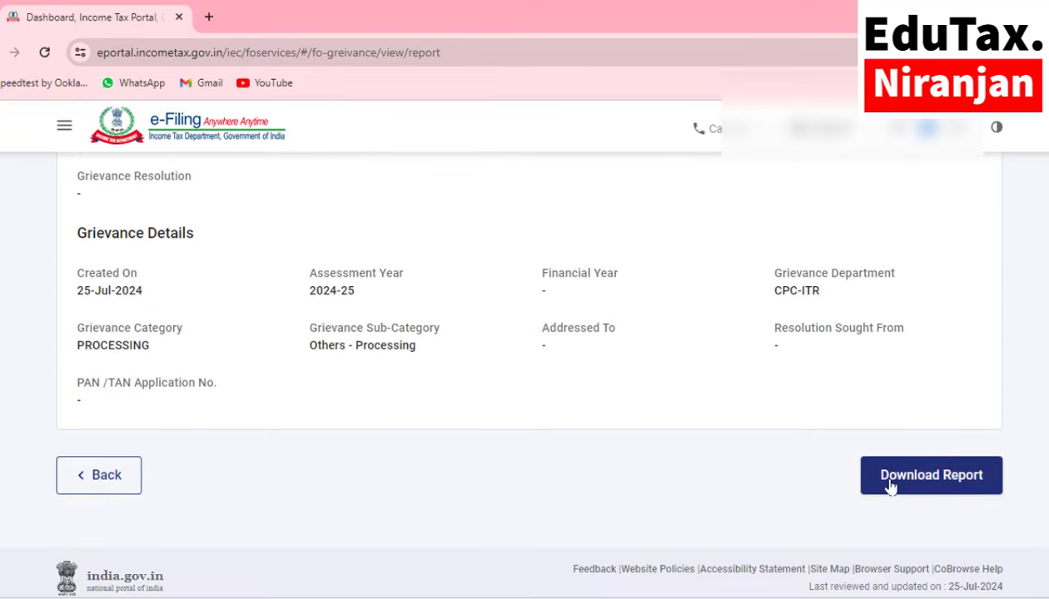
click(890, 481)
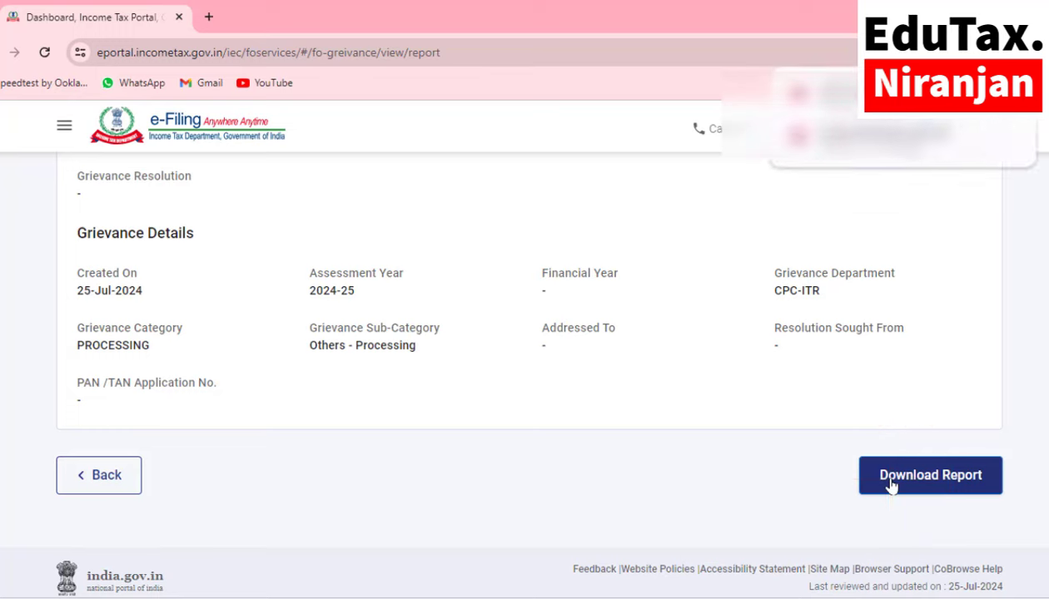
- Review the downloaded grievance report PDF, covering the status, description and resolution rows and the Grievance Details table
scroll(553, 450, down, 5)
scroll(541, 437, up, 5)
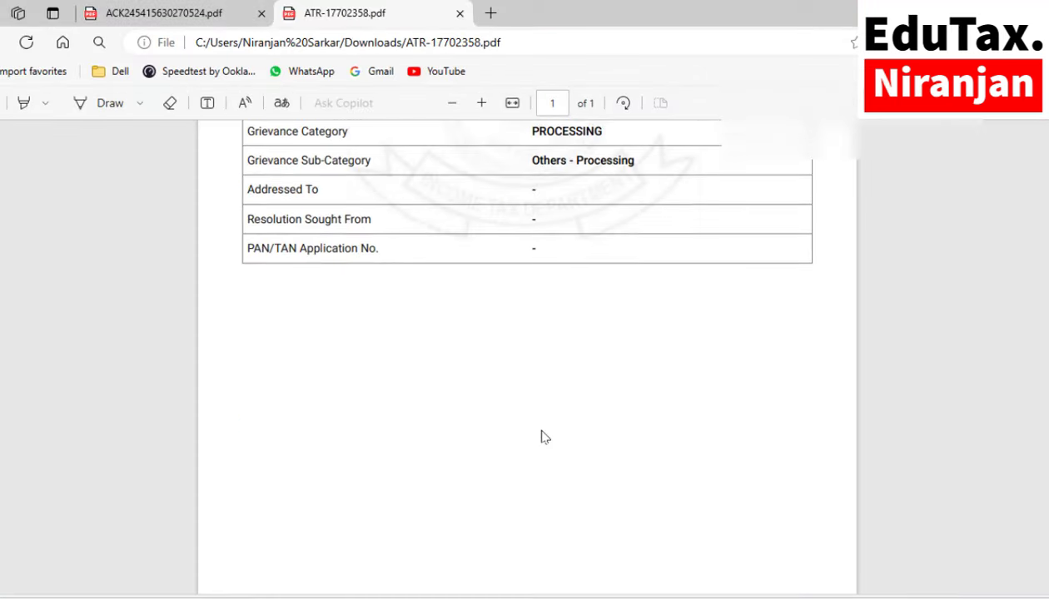
scroll(541, 437, up, 1)
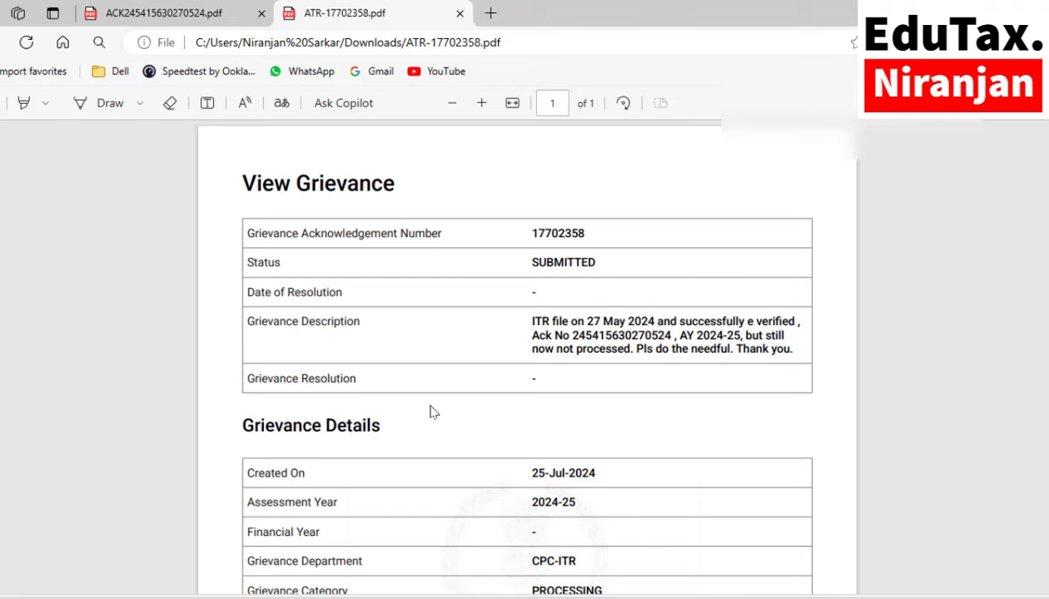
scroll(431, 412, down, 3)
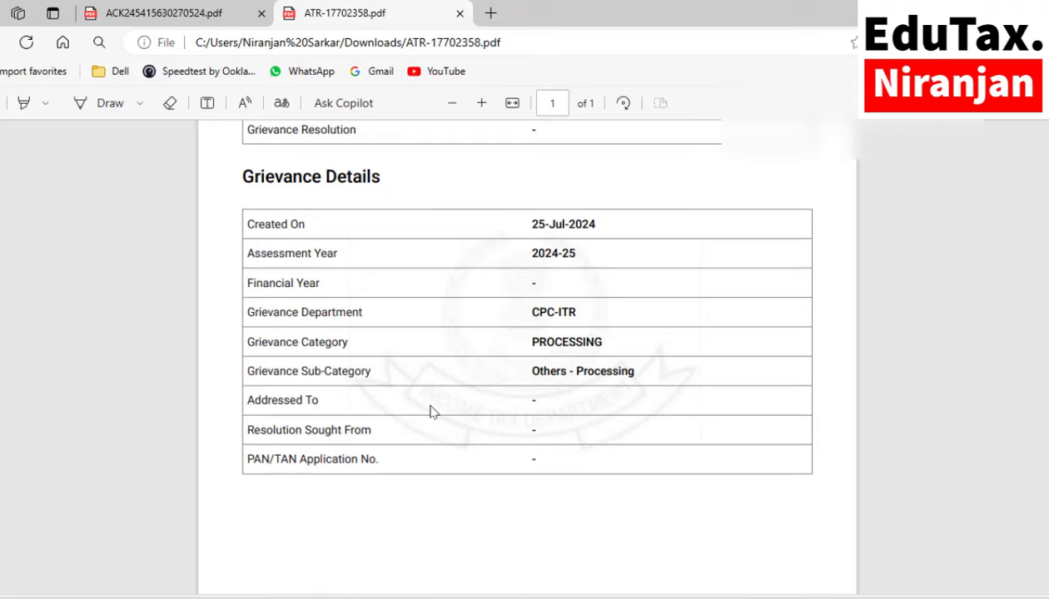